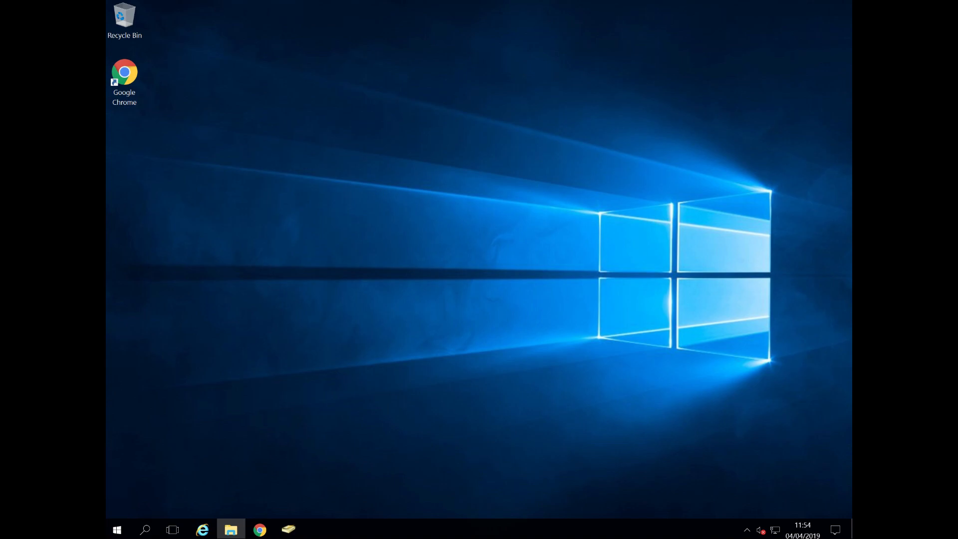
Step: Open Group Policy Management from Server Manager's tools
click(121, 532)
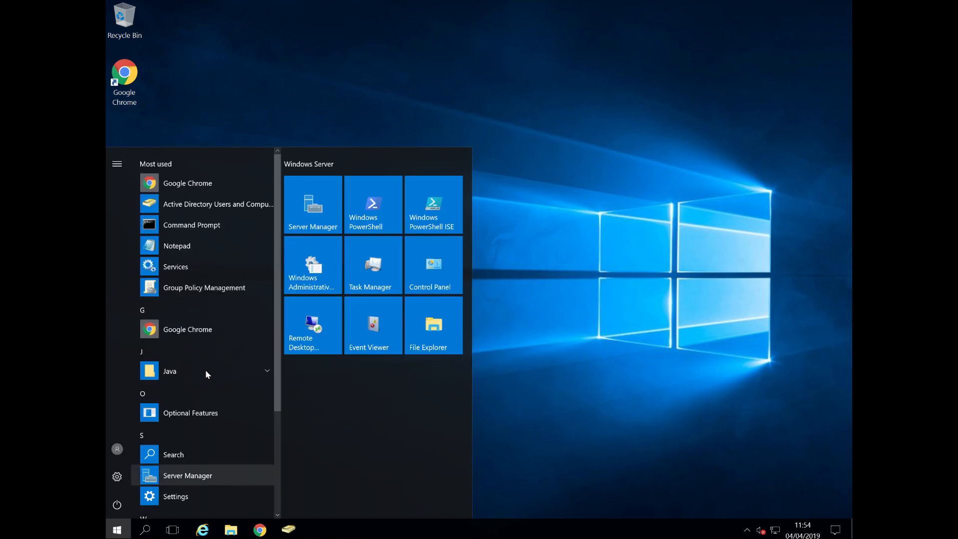
click(180, 474)
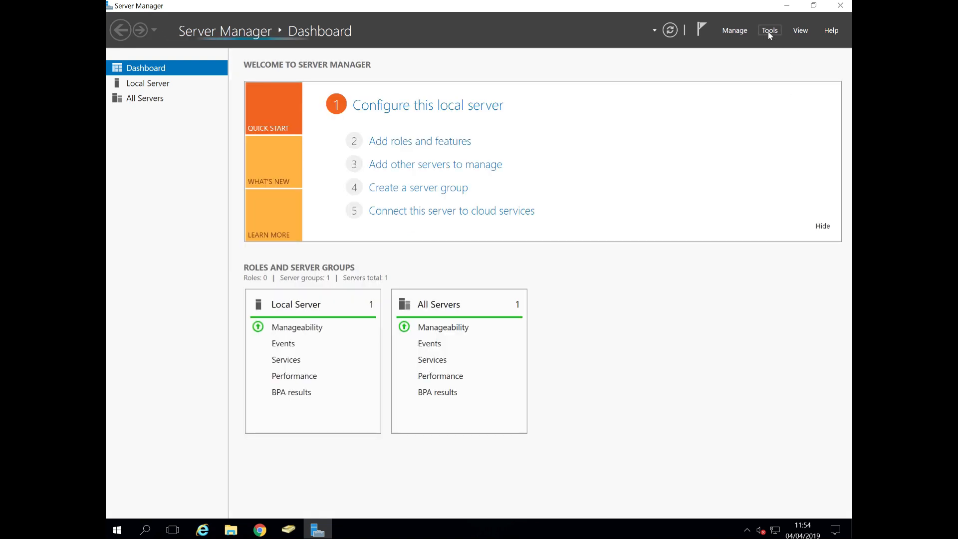
click(768, 32)
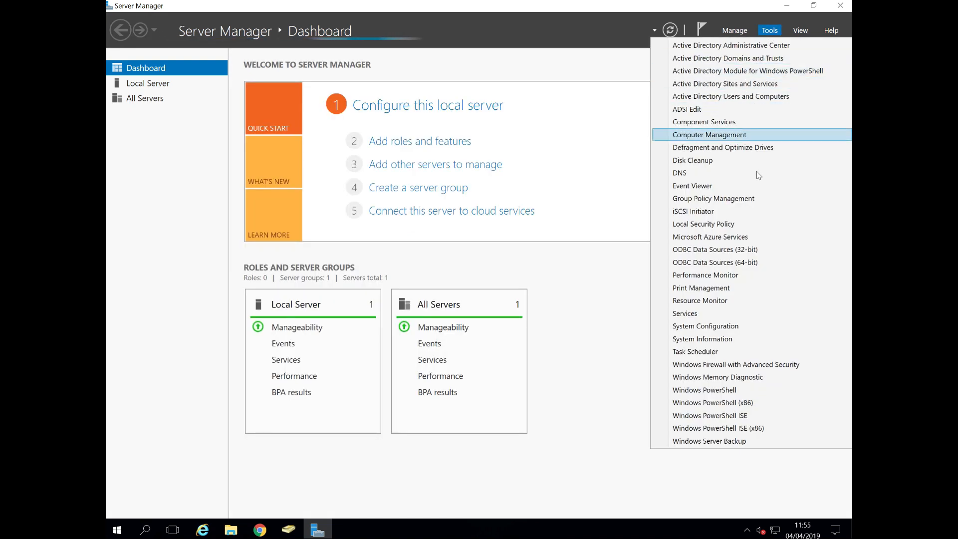
click(755, 198)
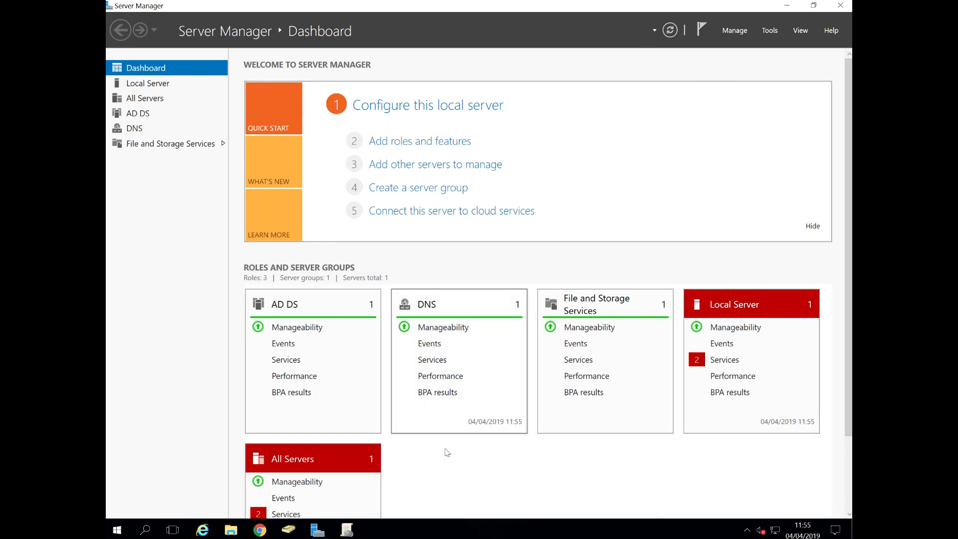
click(348, 532)
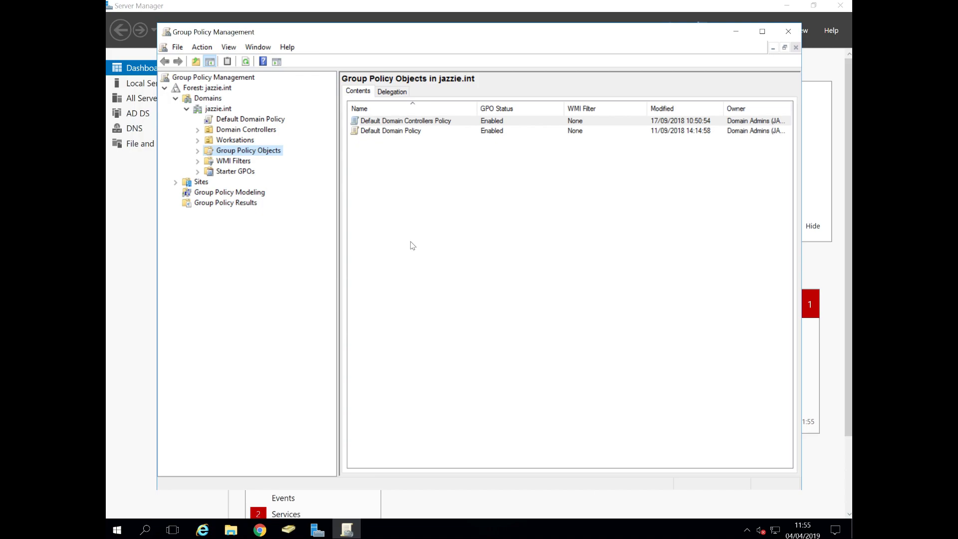
Step: Create a new GPO named UEM2 and link it to the Worksations organizational unit
double_click(247, 151)
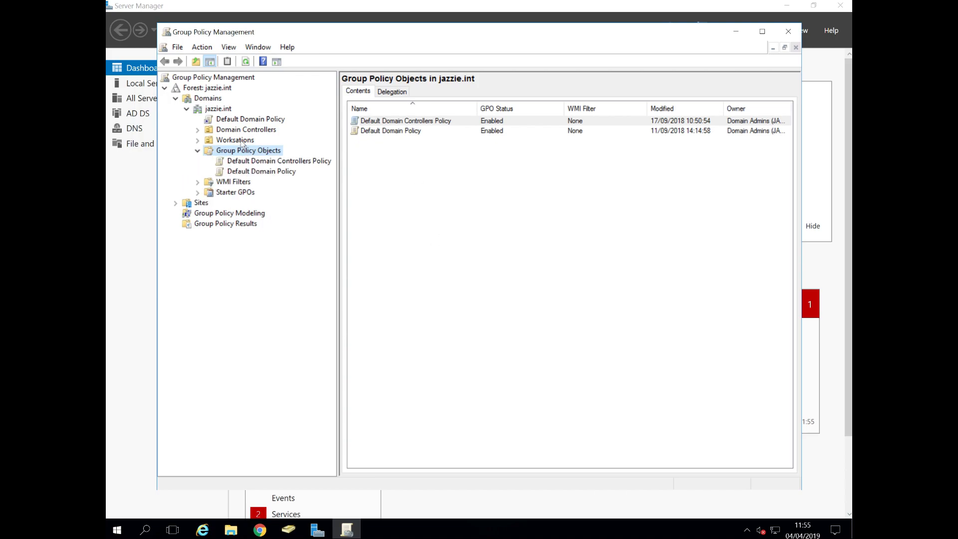
click(239, 141)
right_click(240, 142)
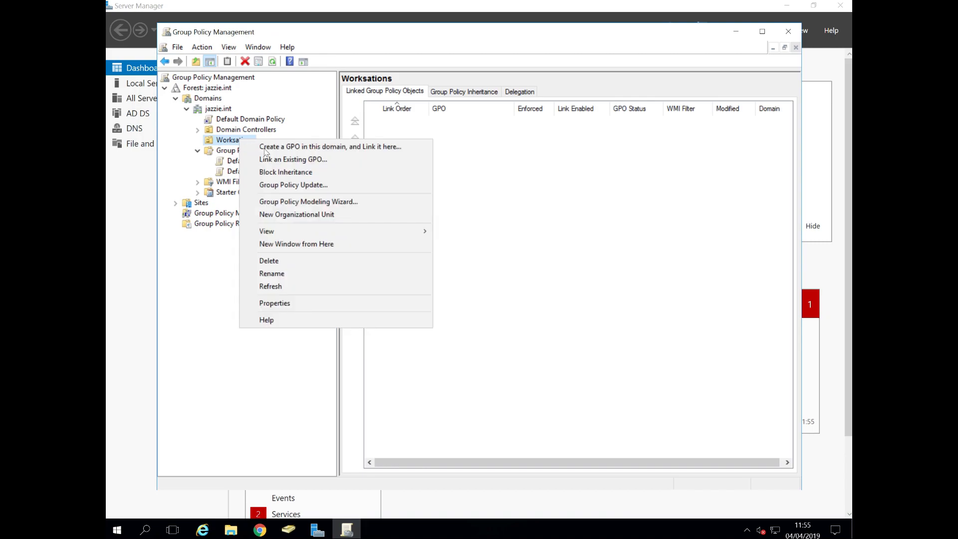
click(283, 149)
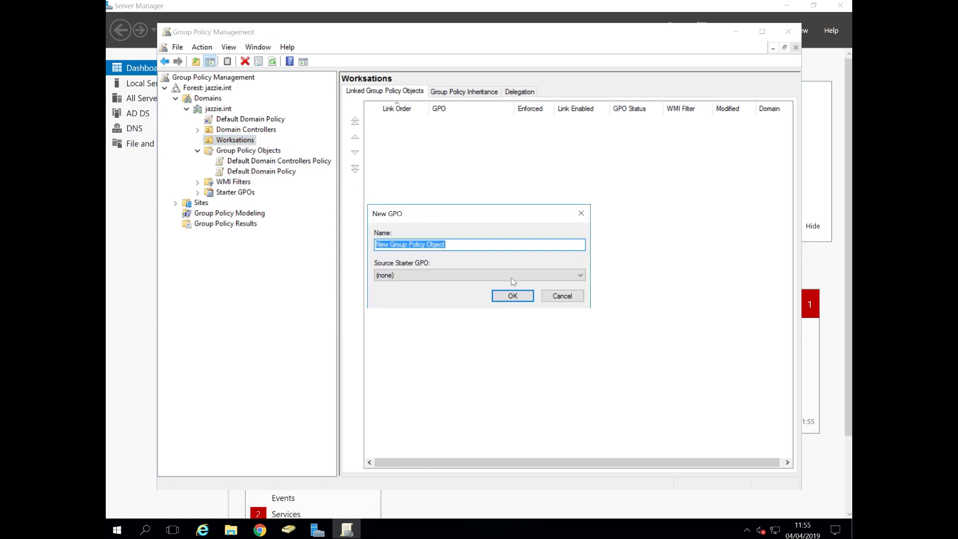
text(UEM2)
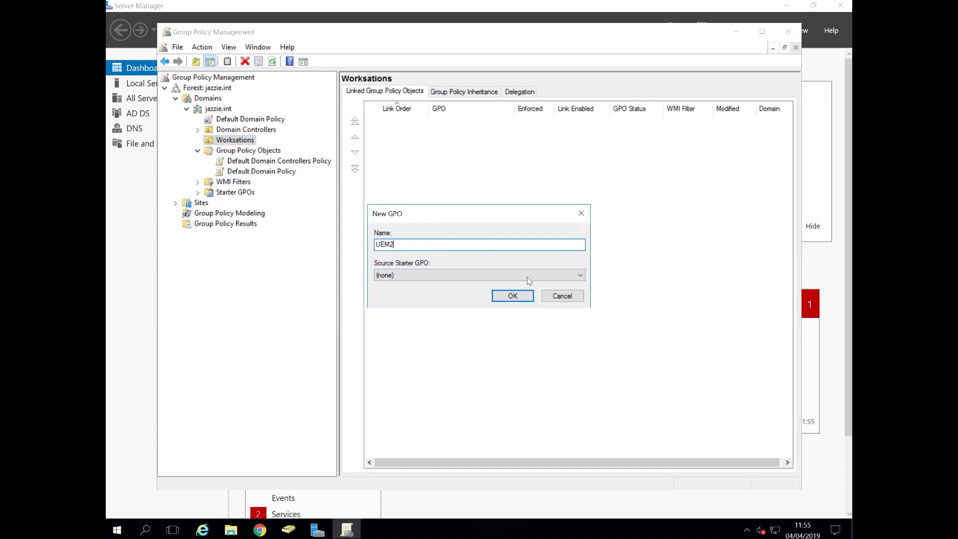
click(513, 297)
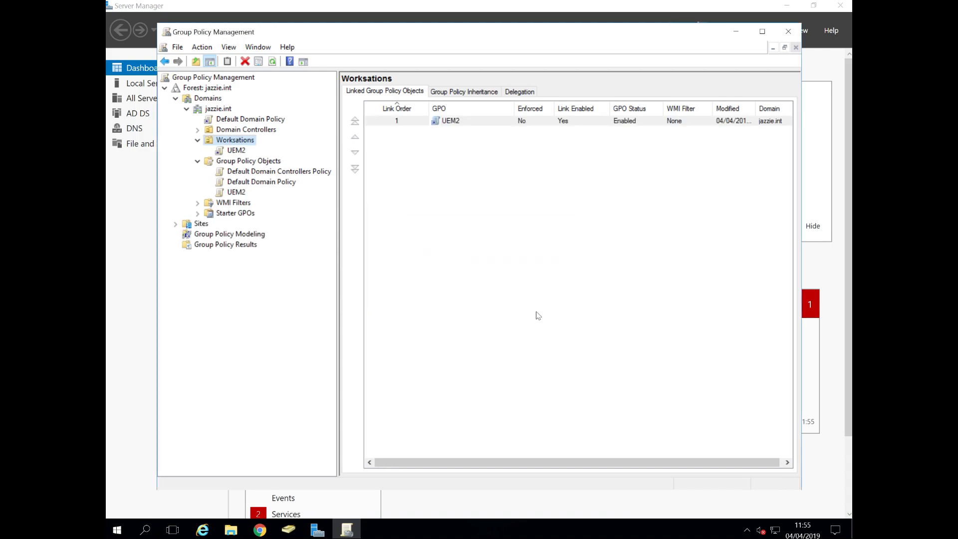
Step: Edit the UEM2 GPO and enable the computer System policy 'Display highly detailed status messages'
right_click(233, 151)
click(248, 157)
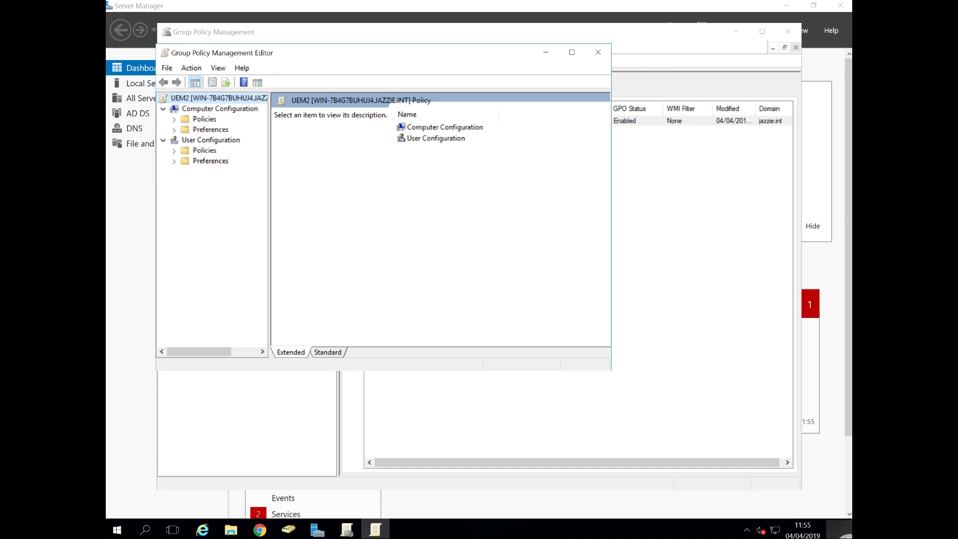
double_click(208, 121)
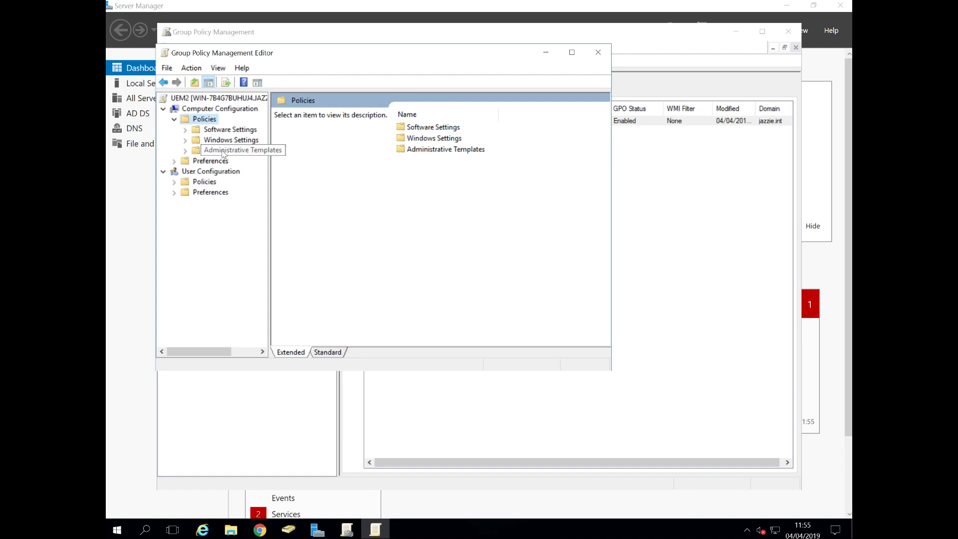
double_click(223, 153)
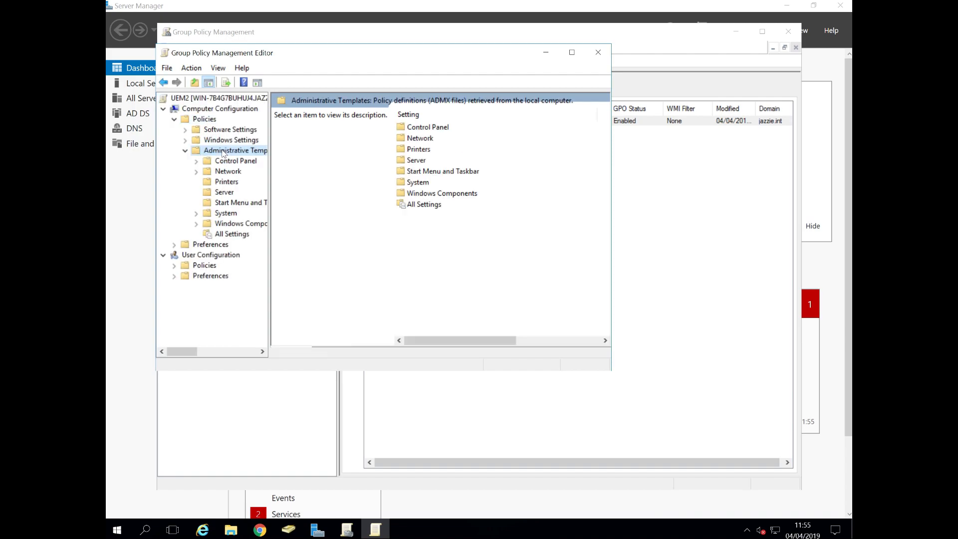
click(228, 213)
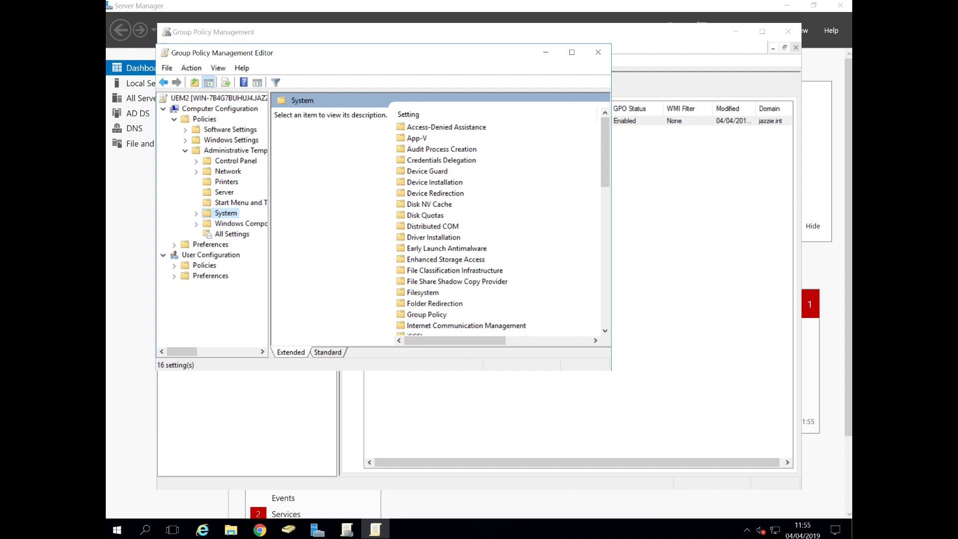
click(330, 353)
scroll(589, 304, down, 8)
scroll(589, 305, down, 5)
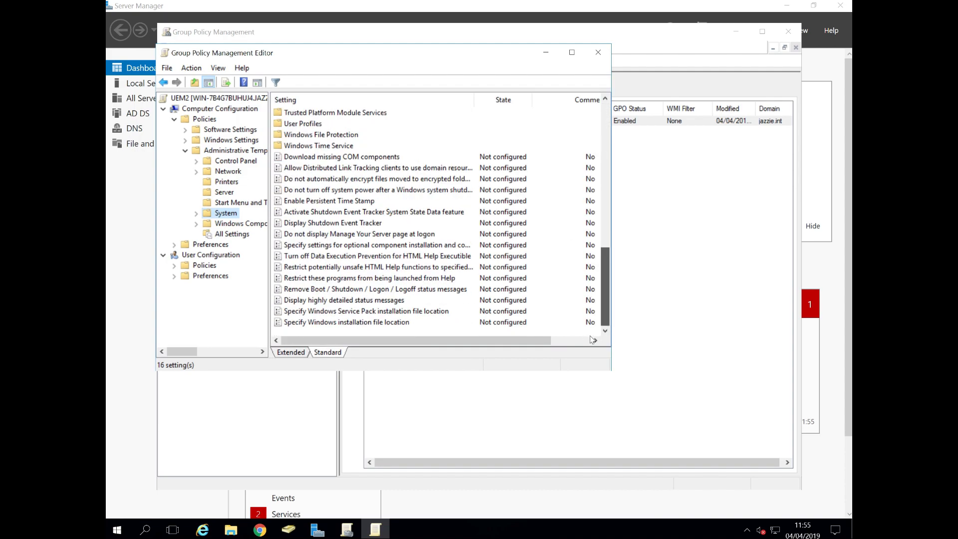
double_click(350, 301)
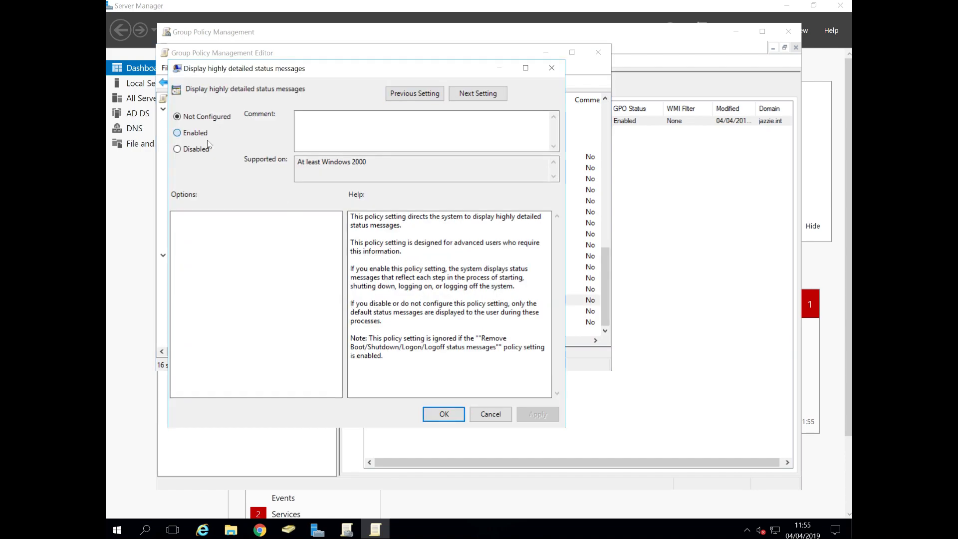
click(194, 133)
click(443, 415)
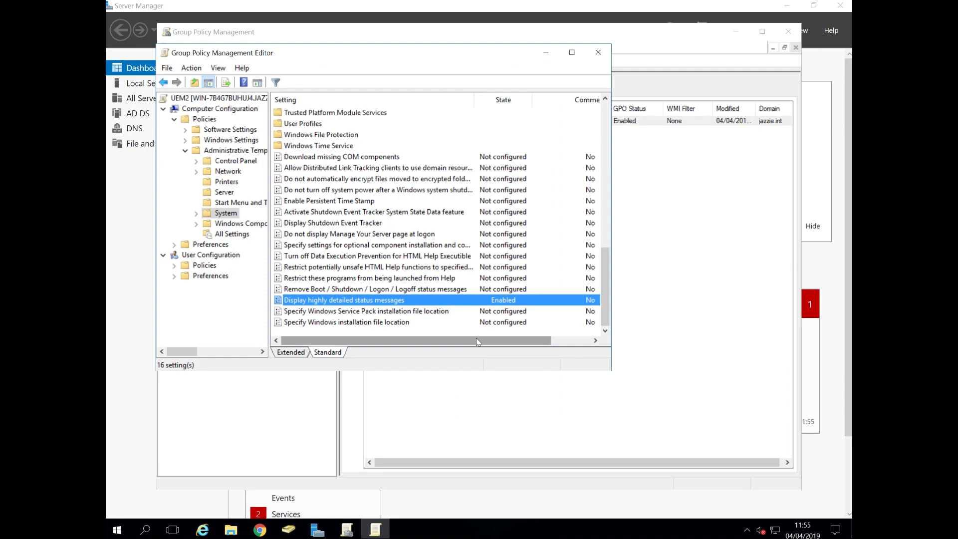
Step: Add AirwatchAgent.msi from the Shared network folder as a user software installation package with the Advanced deployment method
click(174, 120)
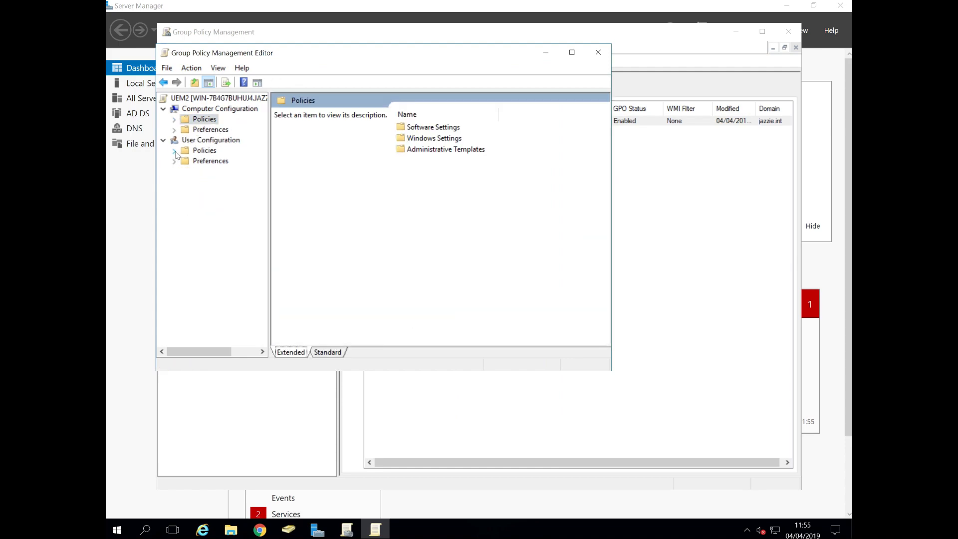
click(175, 151)
double_click(223, 161)
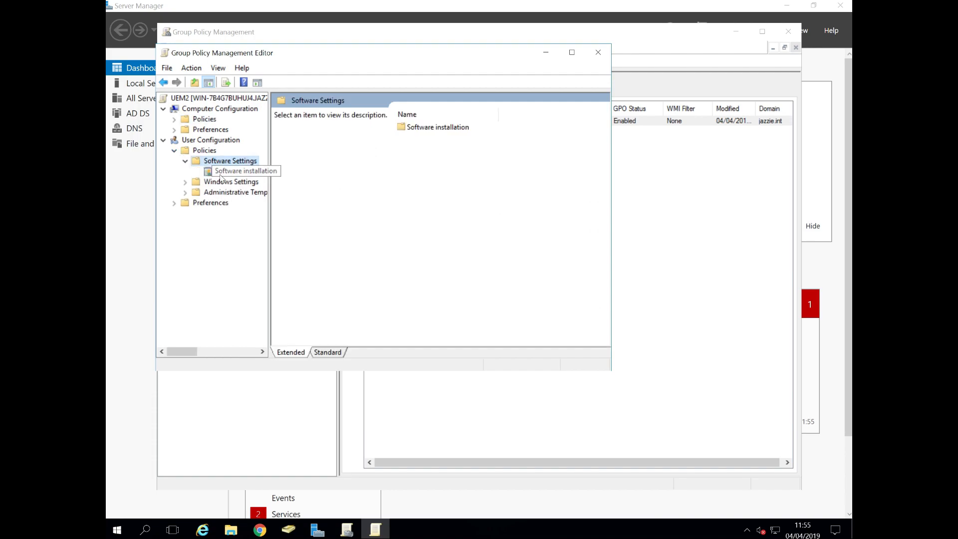
click(219, 174)
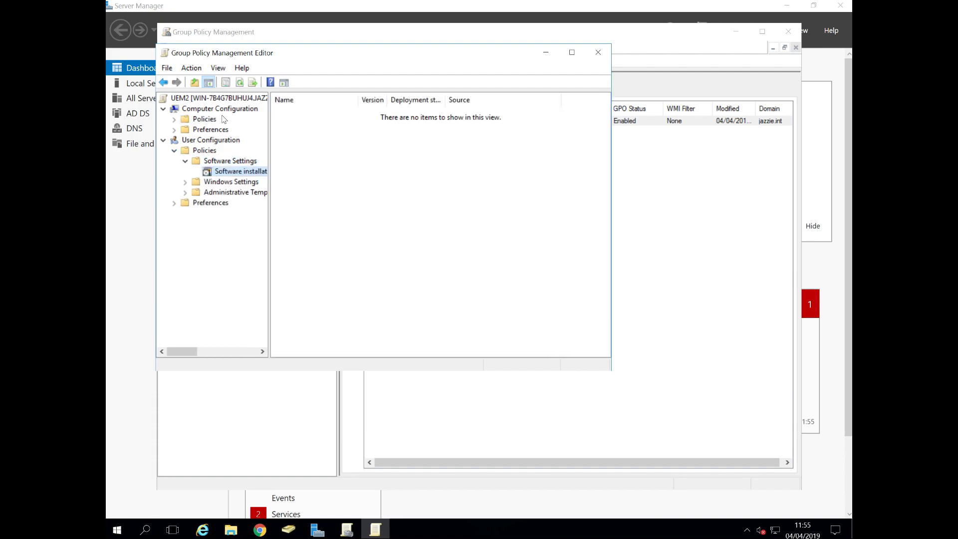
right_click(322, 197)
mouse_move(343, 206)
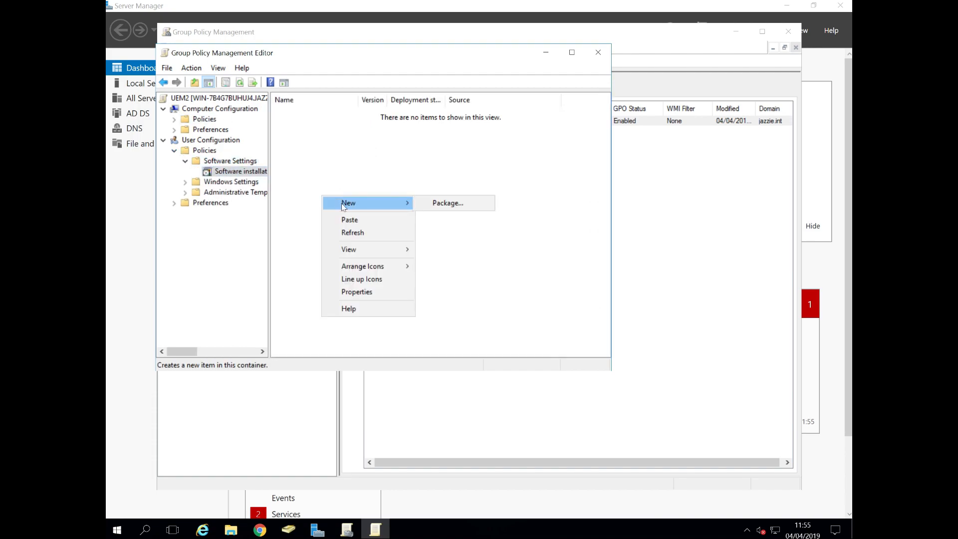
click(446, 203)
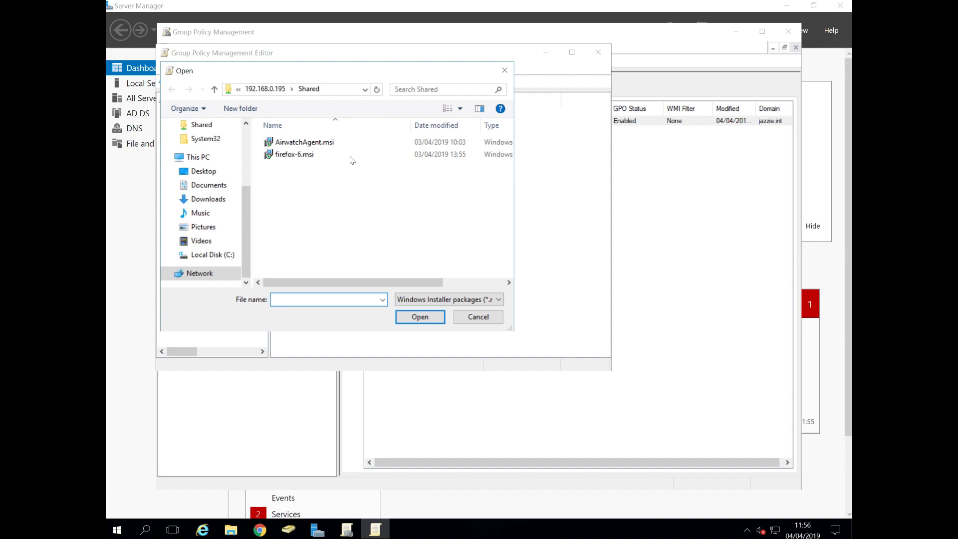
click(326, 144)
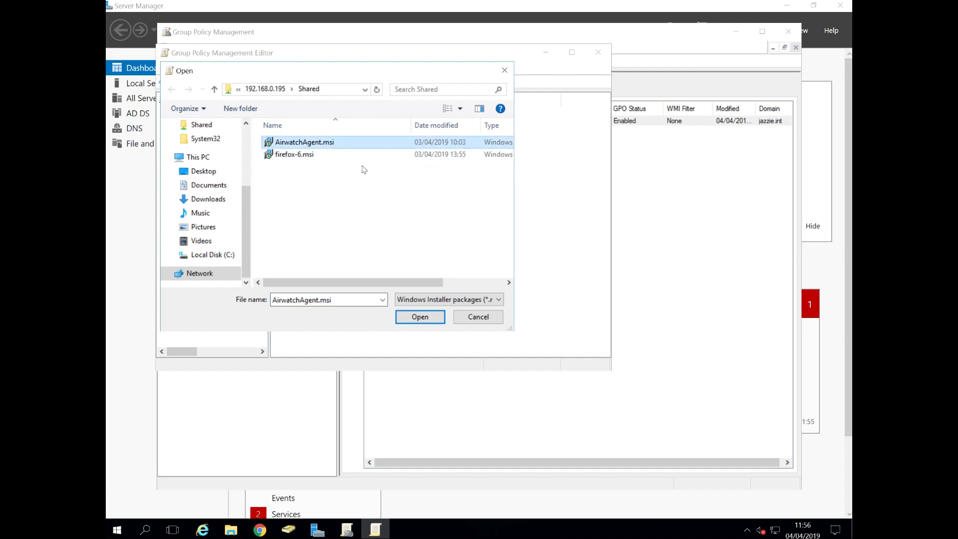
click(425, 319)
click(319, 212)
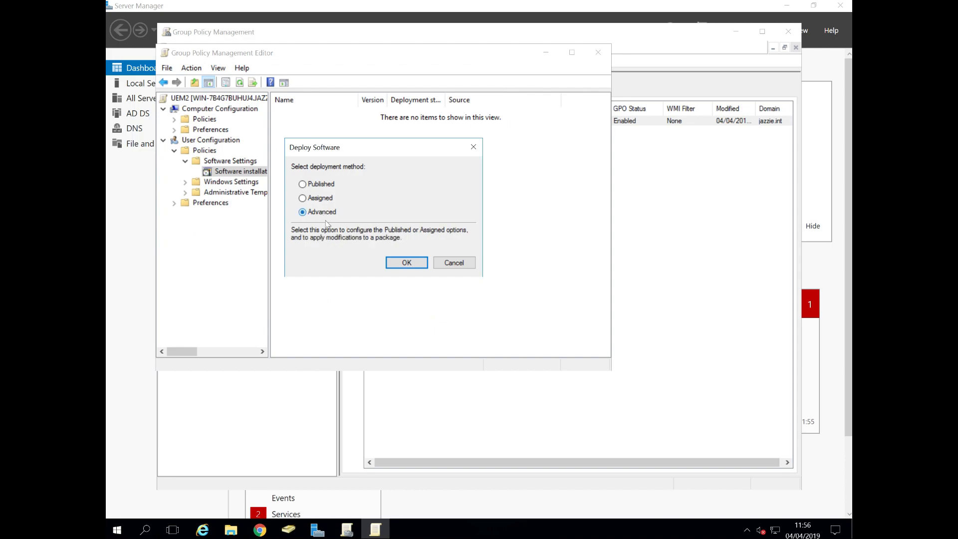
click(409, 263)
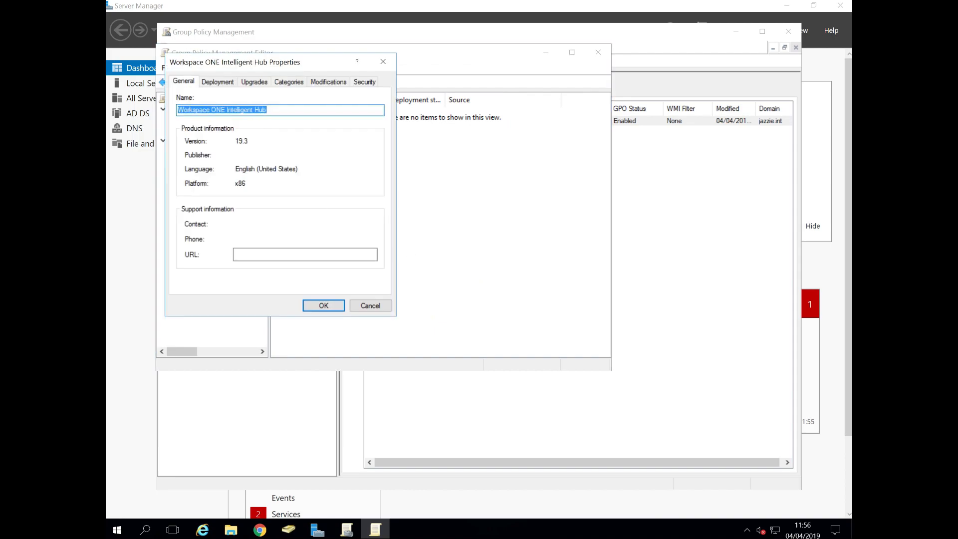
Step: Set the package's deployment type to Assigned, install at logon, and use the Basic installation interface
click(222, 83)
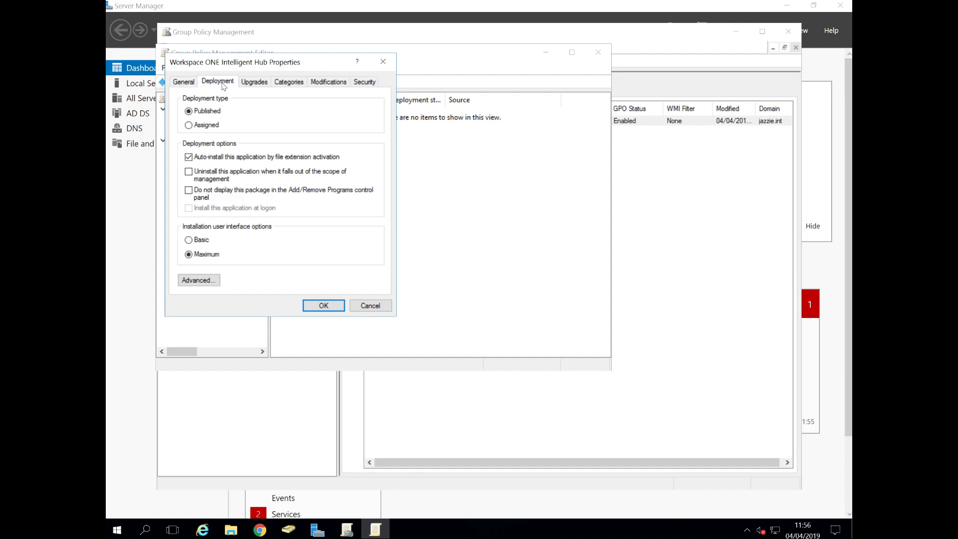
click(203, 125)
click(189, 208)
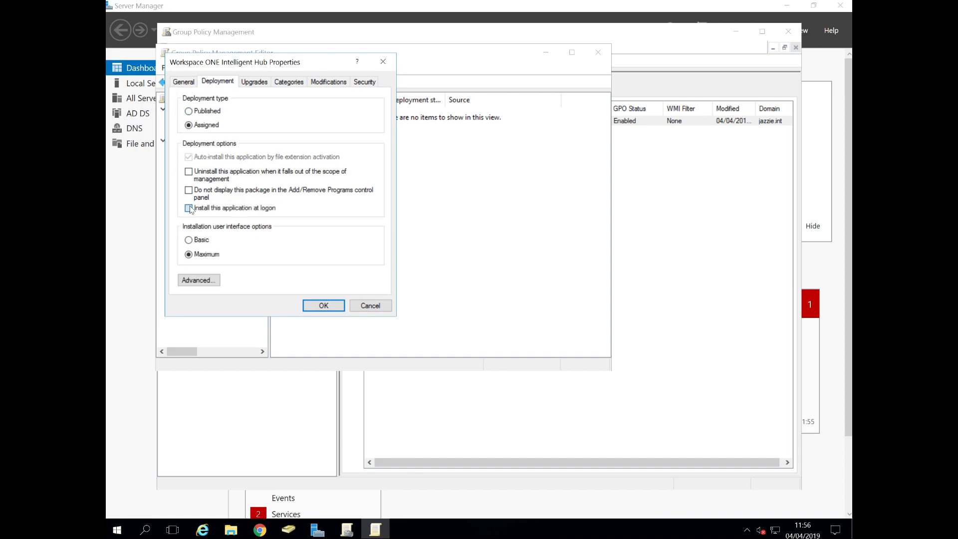
click(189, 241)
Step: Add the agent.mst transform to the package's modifications, apply the properties, and close the policy editor
click(343, 85)
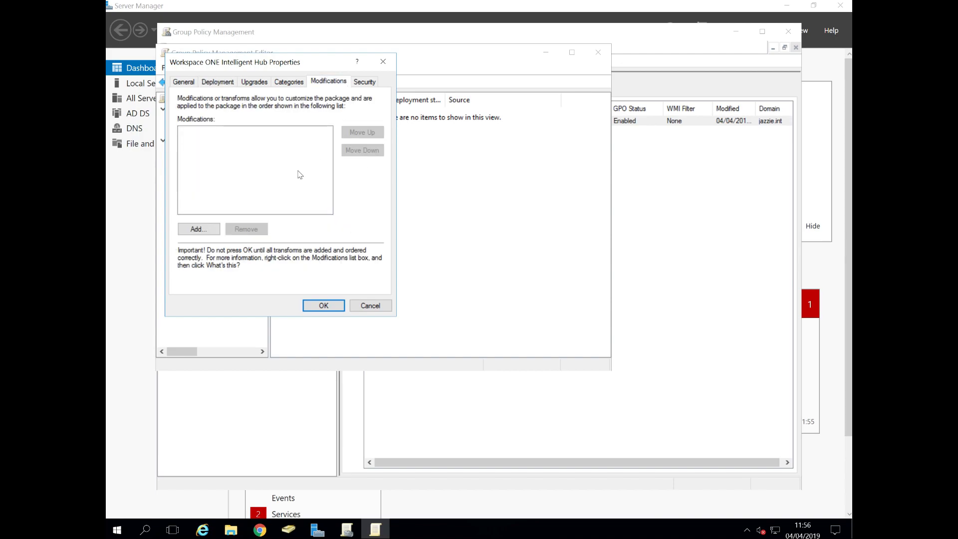
click(204, 230)
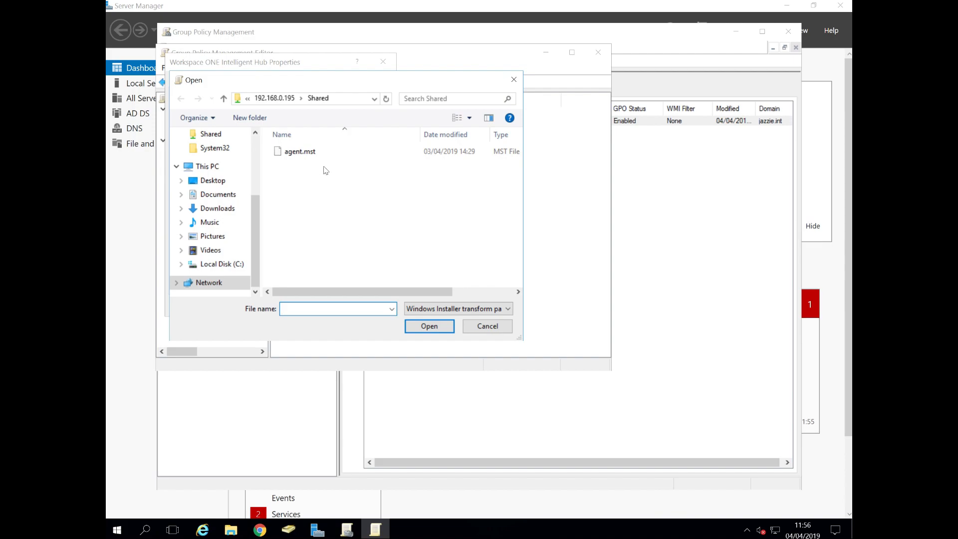
click(312, 153)
click(429, 326)
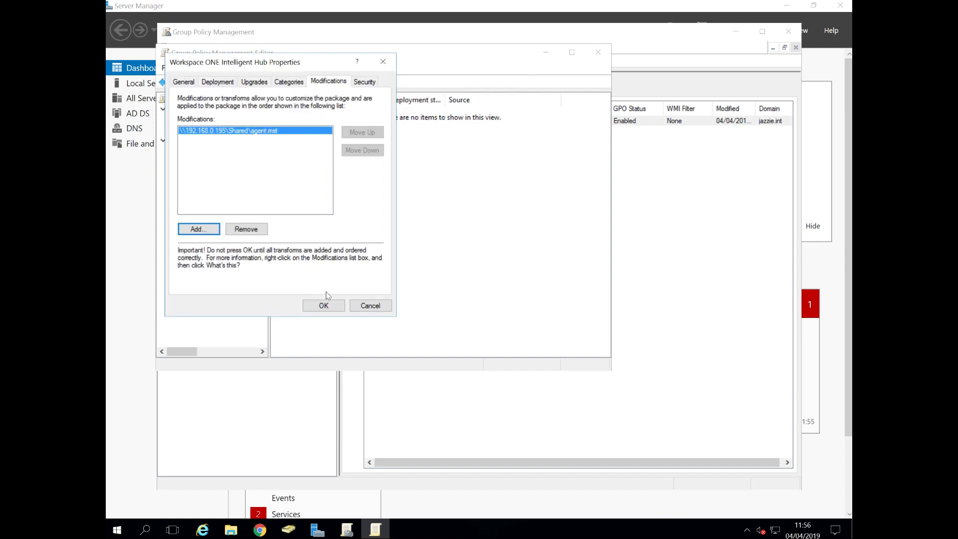
click(321, 306)
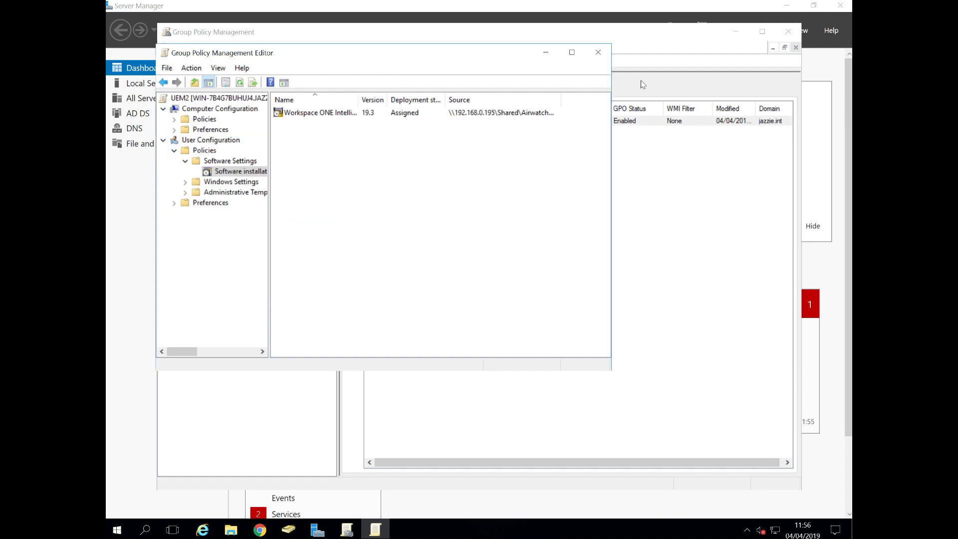
click(598, 52)
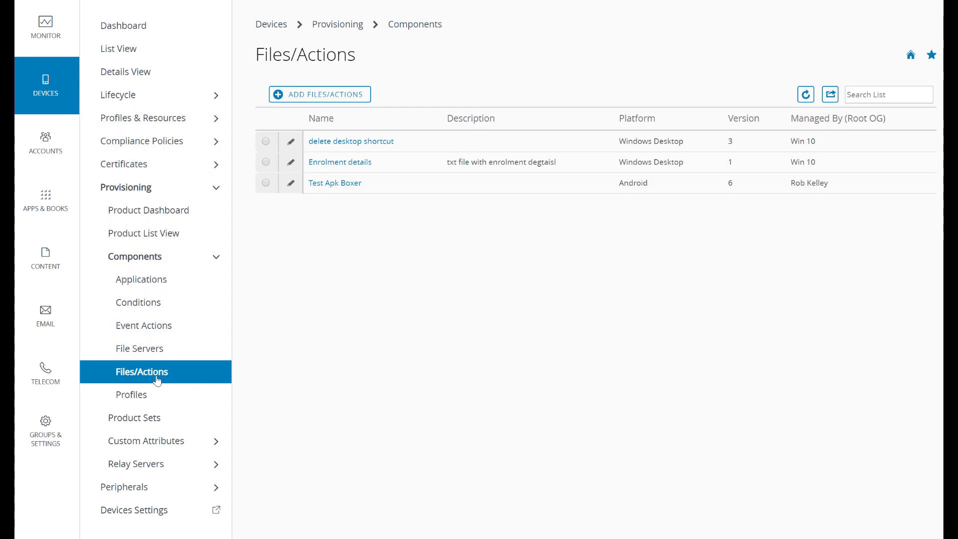
Step: Review the install manifest of the 'delete desktop shortcut' file/action and close it without saving
click(291, 144)
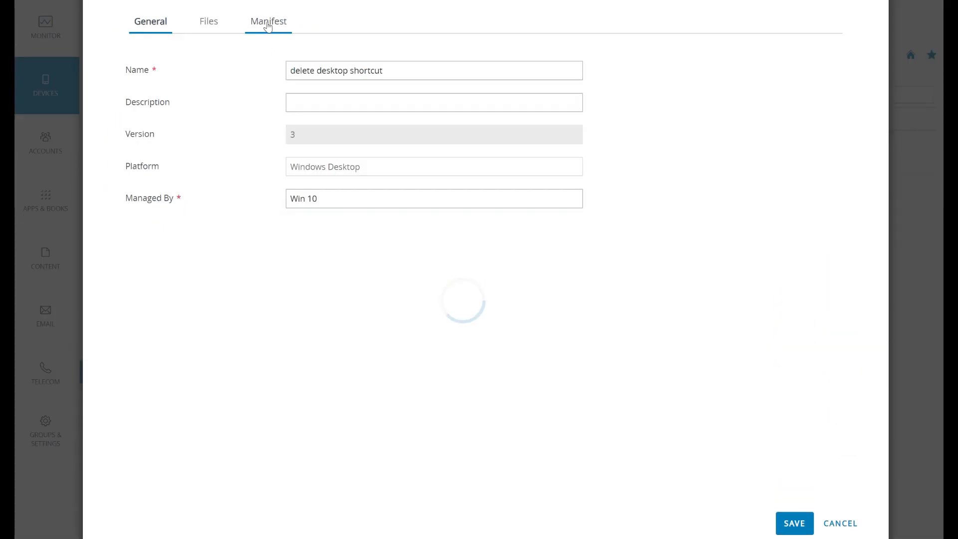
click(268, 26)
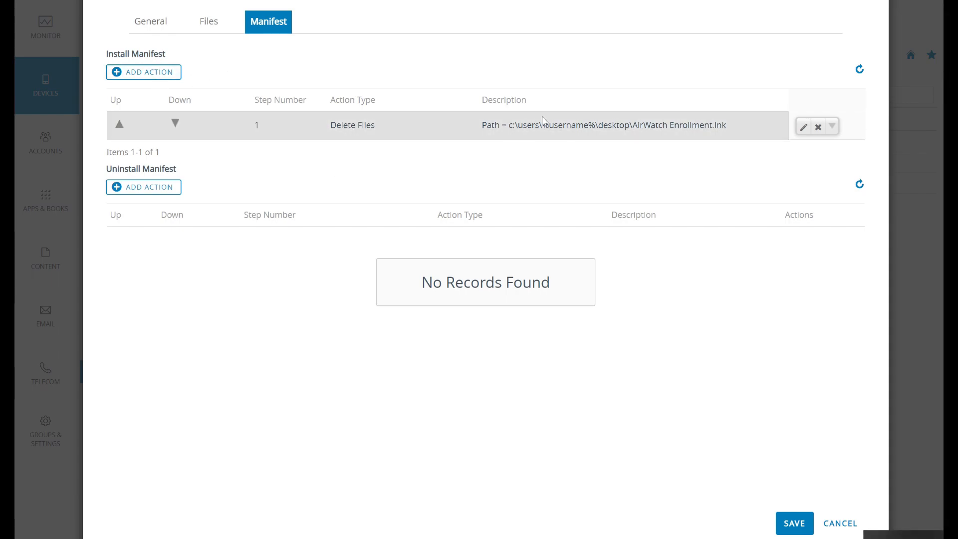
drag(727, 124, 508, 125)
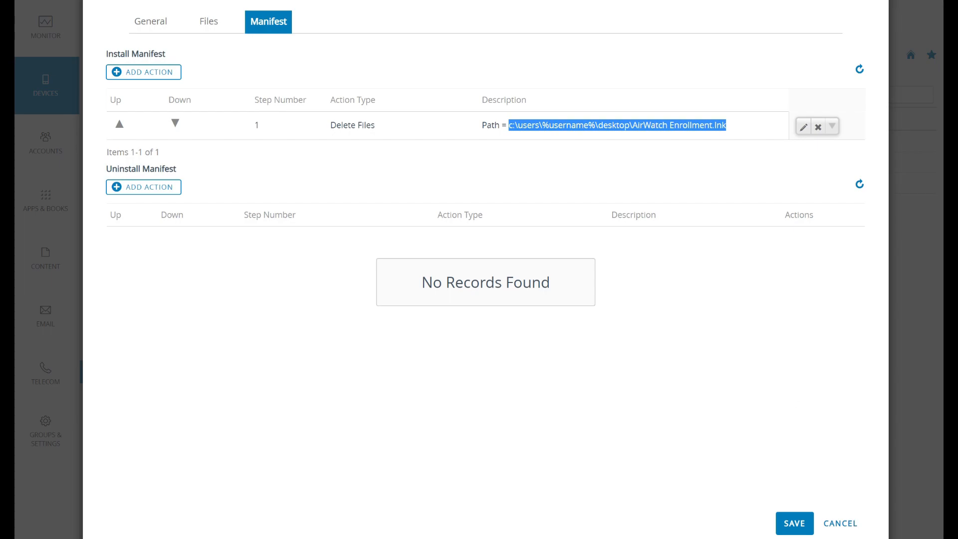
click(843, 524)
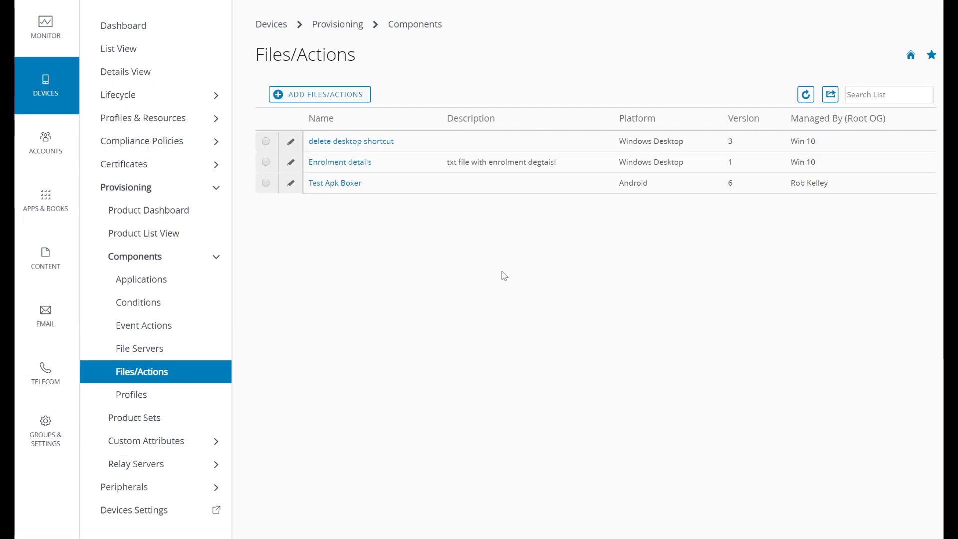
Step: Open the 'Del DT Agent SC' provisioning product and view its manifest
click(172, 235)
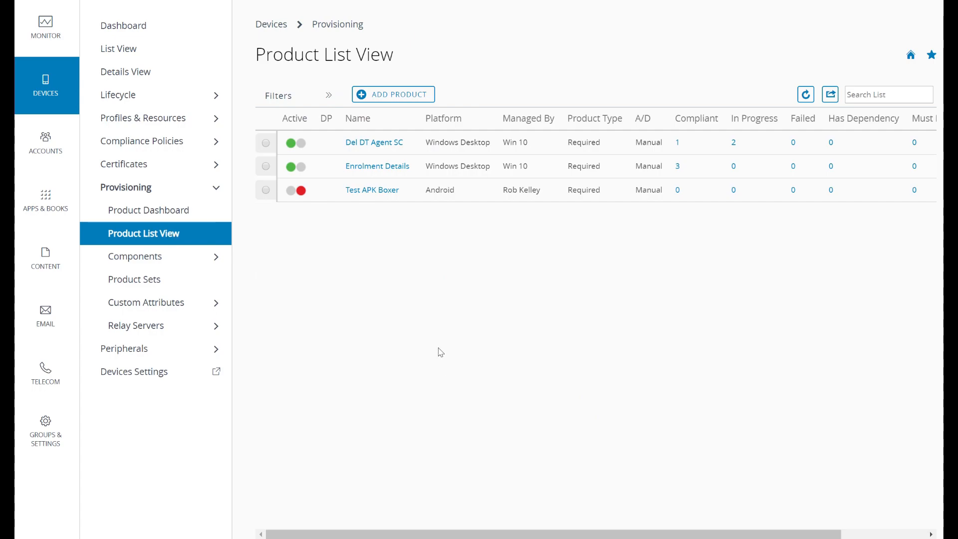
click(373, 143)
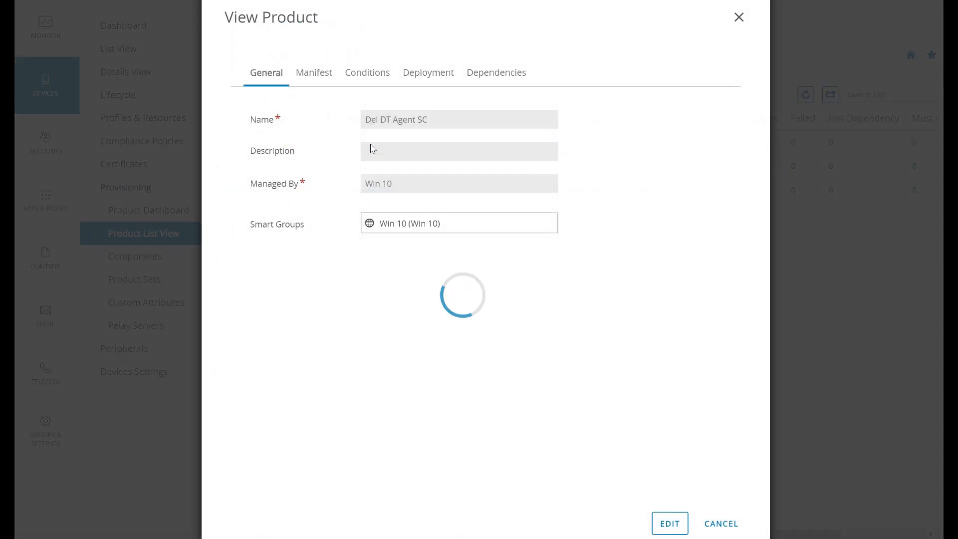
click(318, 76)
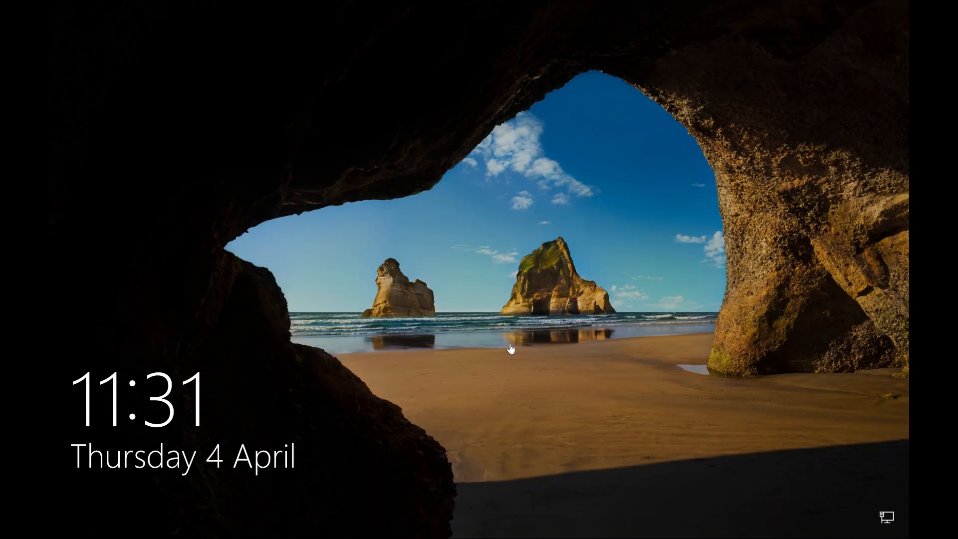
Step: Sign in to the domain workstation with the user account's password
click(512, 349)
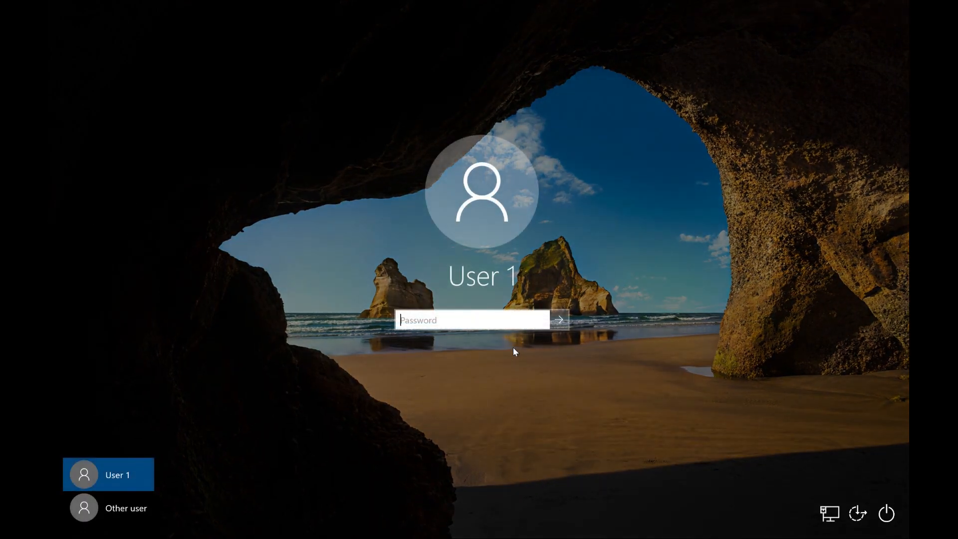
text(••••••••)
key(Return)
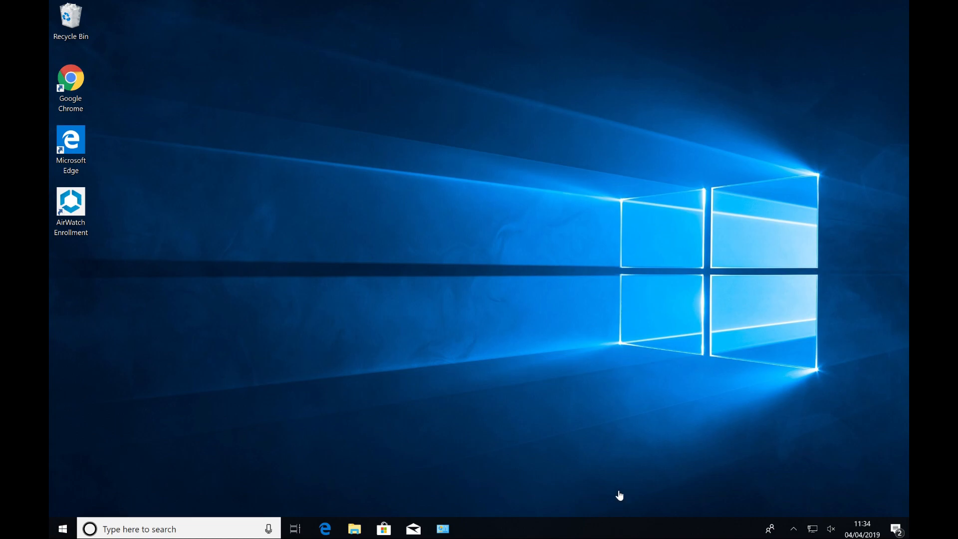
Step: Open Command Prompt and run gpresult /r to check which Group Policy objects are applied
click(62, 532)
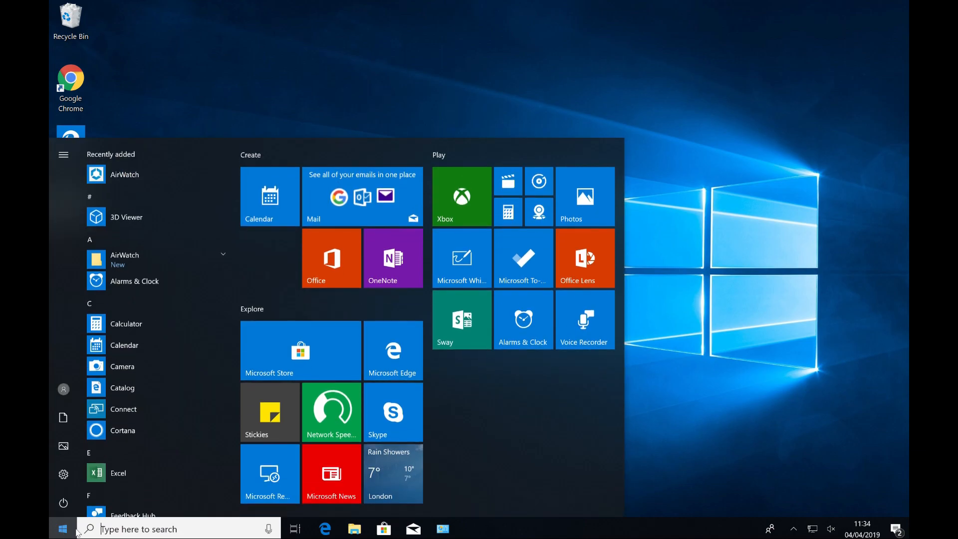
text(cmd)
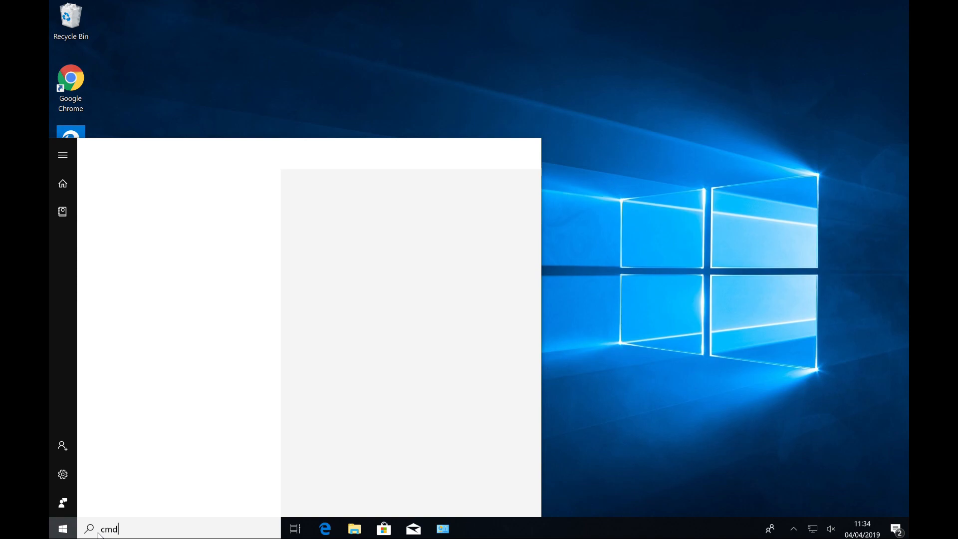
key(Return)
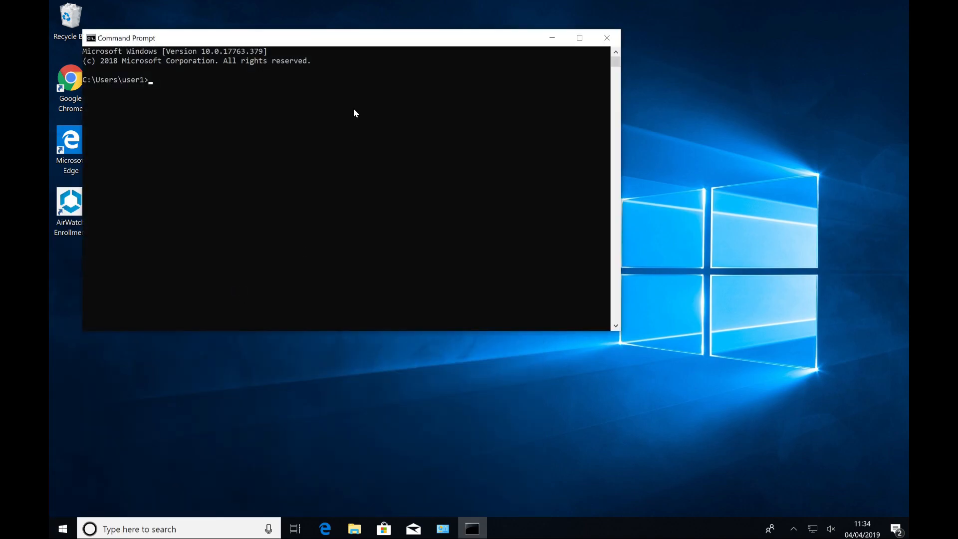
drag(356, 44, 415, 87)
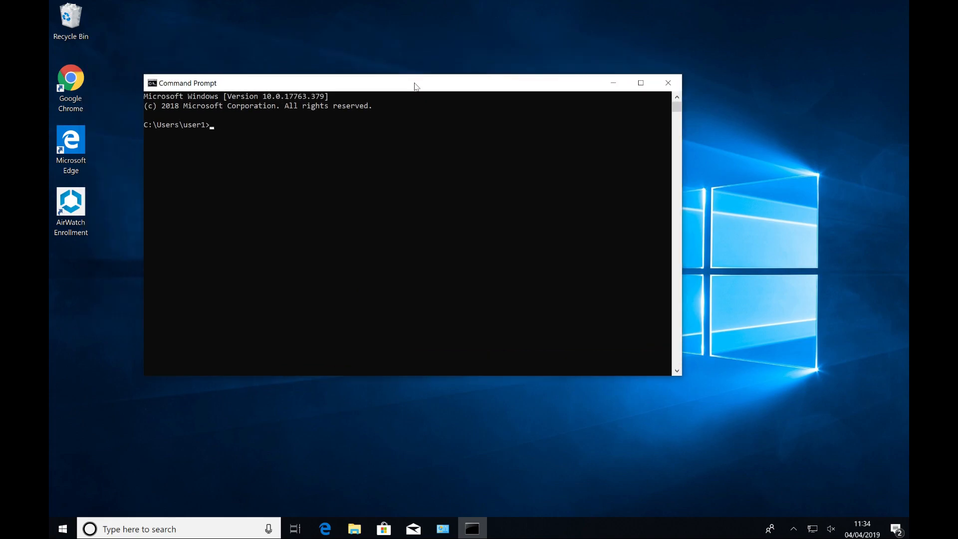
text(gpresult /r)
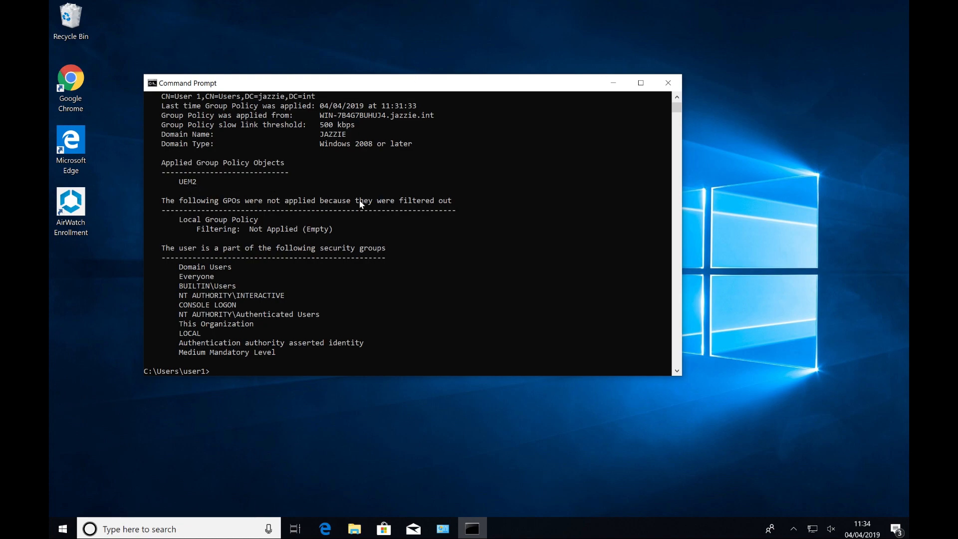
Step: Run gpupdate to refresh Group Policy on the workstation
key(Up)
key(BackSpace)
key(BackSpace)
key(BackSpace)
key(BackSpace)
key(BackSpace)
key(BackSpace)
key(BackSpace)
key(BackSpace)
key(BackSpace)
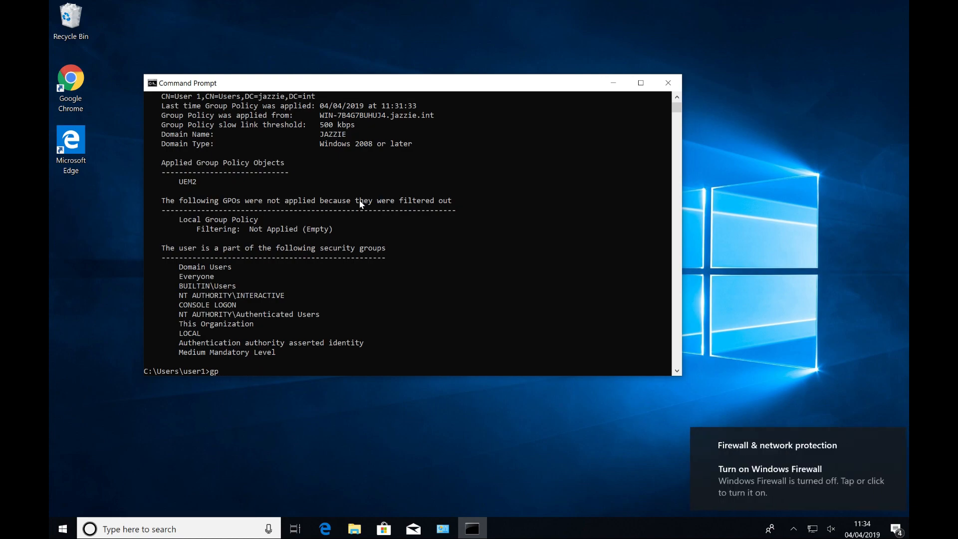
text(update)
key(Return)
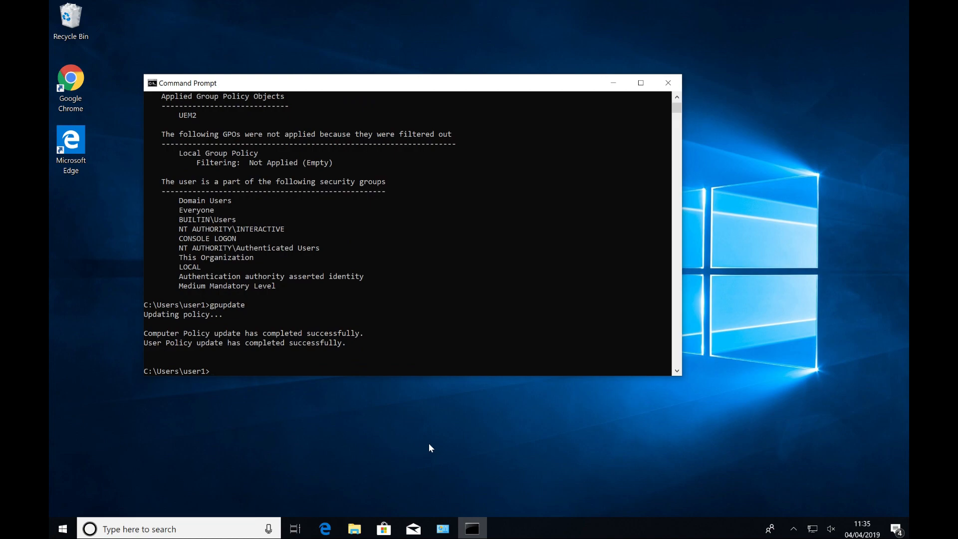
Step: Open Programs and Features in Control Panel to check the installed programs
click(446, 532)
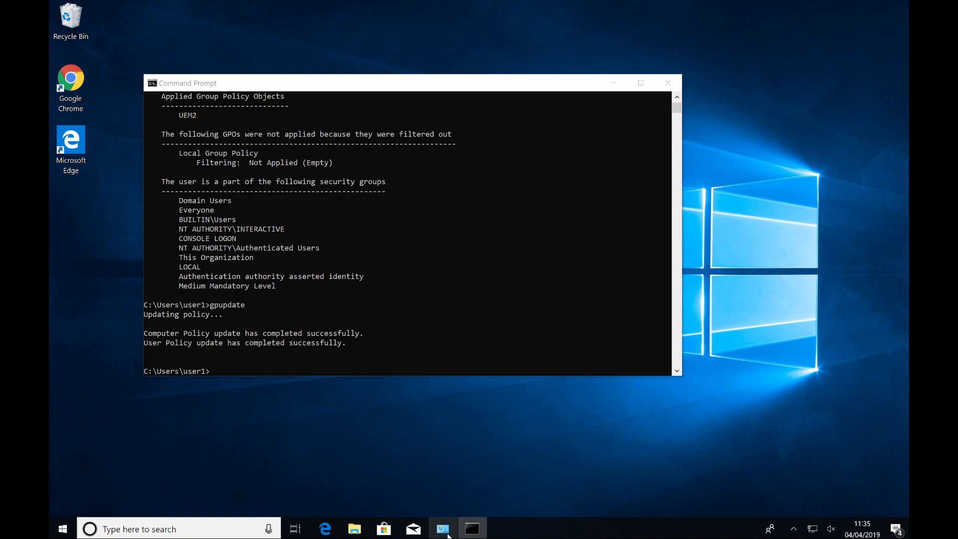
click(444, 533)
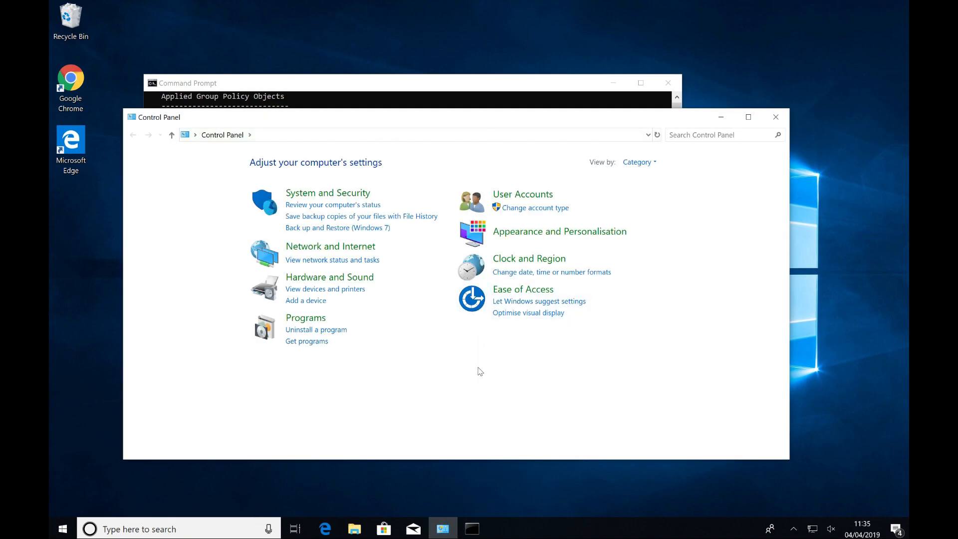
click(303, 319)
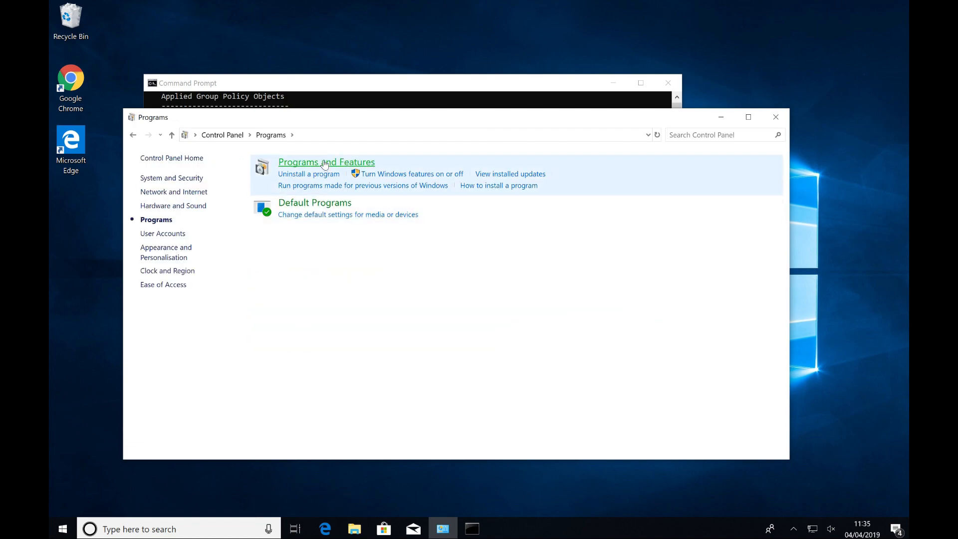
click(324, 163)
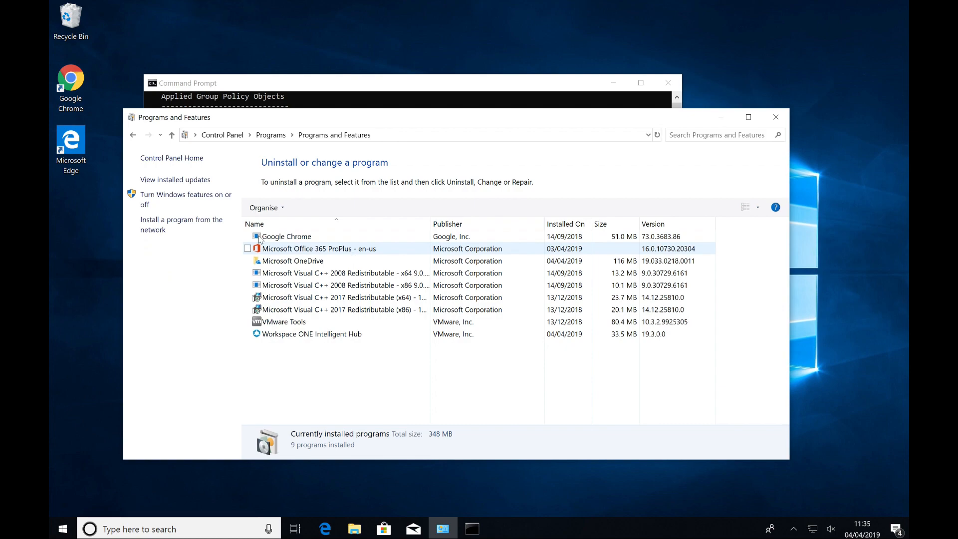
click(158, 230)
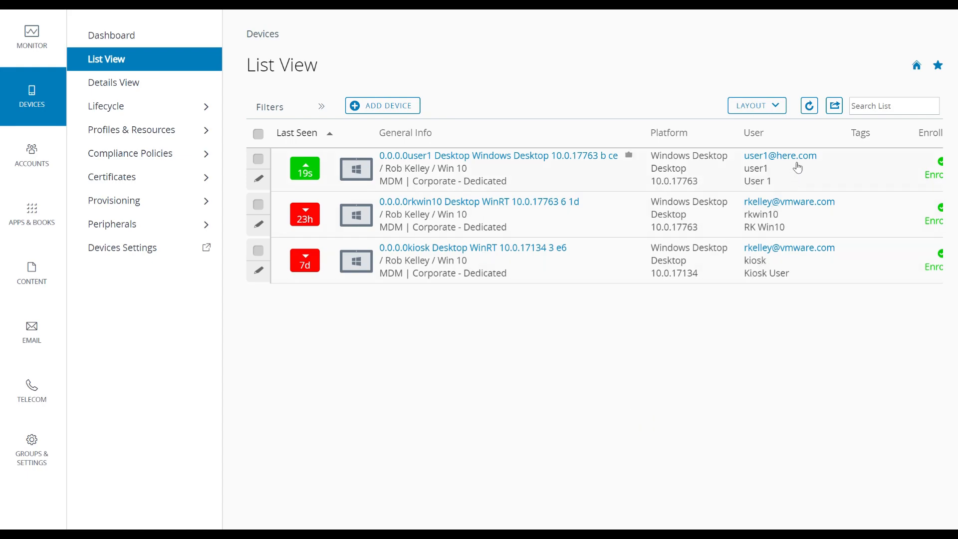
Step: Open the enrolled Windows desktop device's details in the console and view its profiles
click(600, 159)
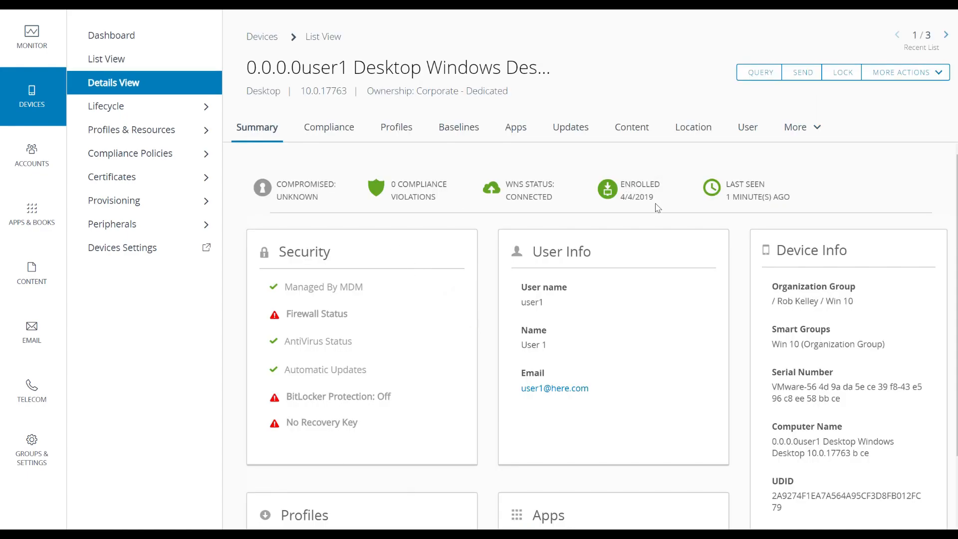
click(410, 130)
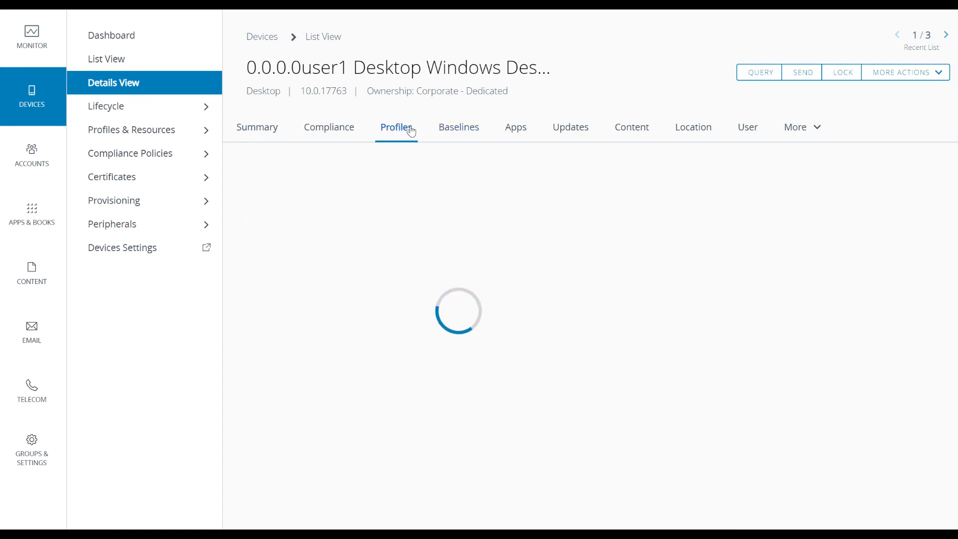